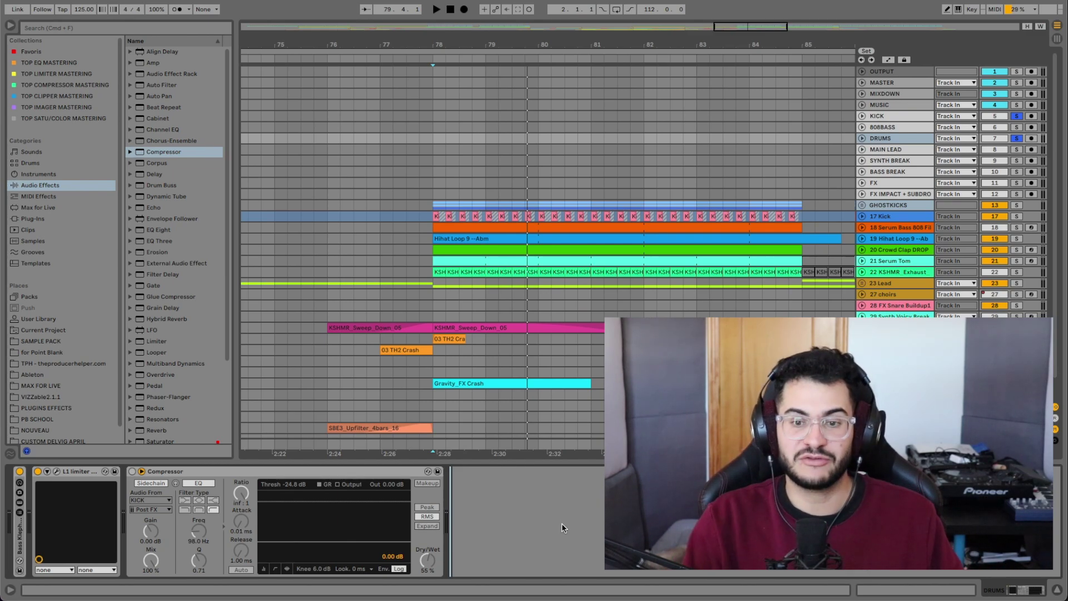
Inspect the KICK and DRUMS groups and play them from bar 78 with the DRUMS compressor bypassed
{"action": "left_click", "coordinate": [916, 115]}
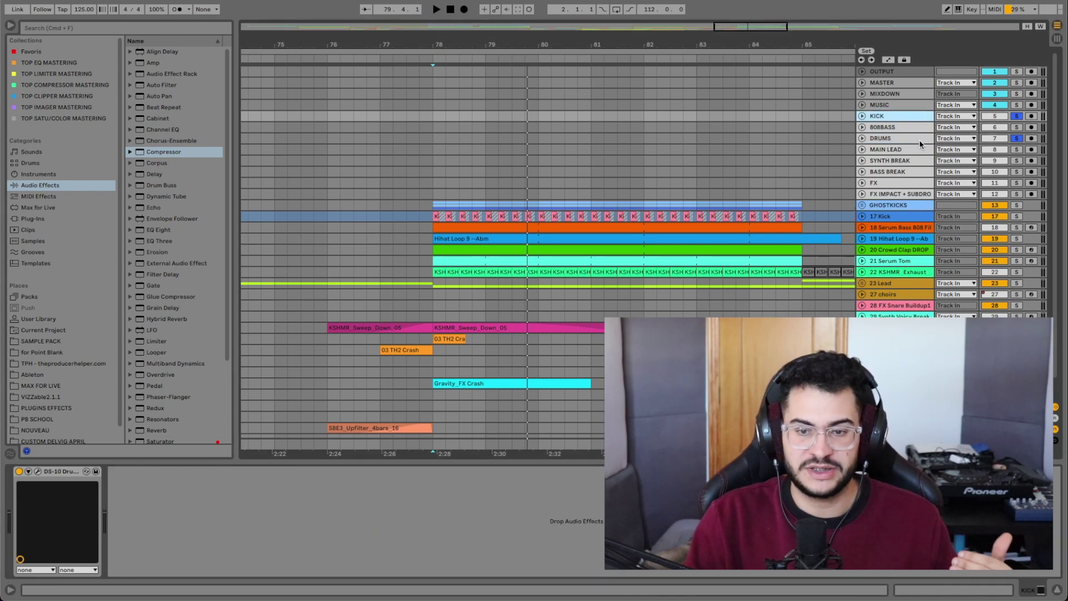
{"action": "left_click", "coordinate": [920, 139]}
{"action": "left_click", "coordinate": [896, 116]}
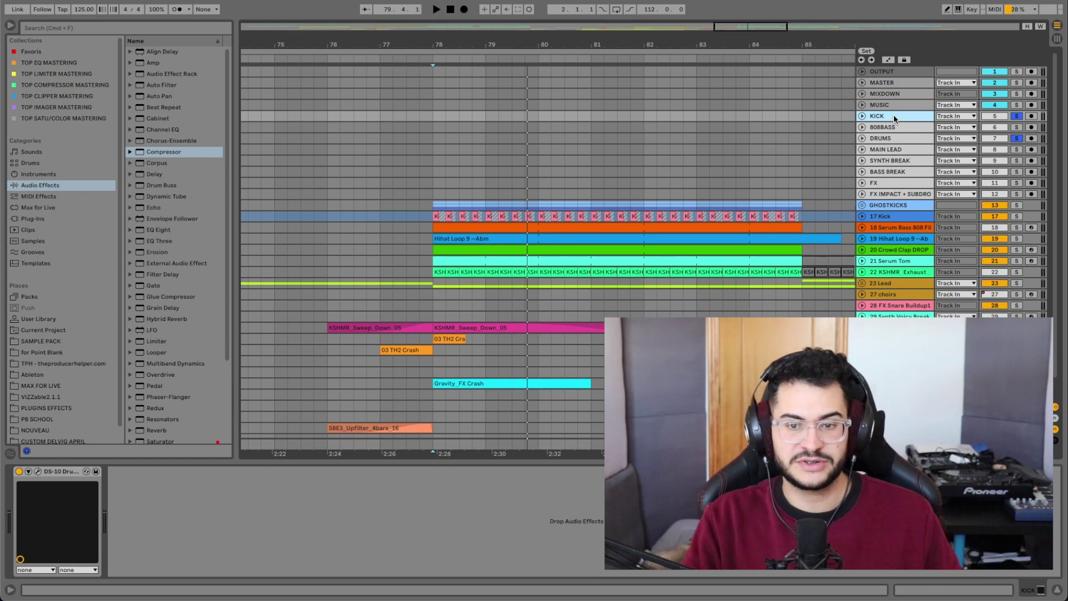
{"action": "left_click", "coordinate": [897, 139]}
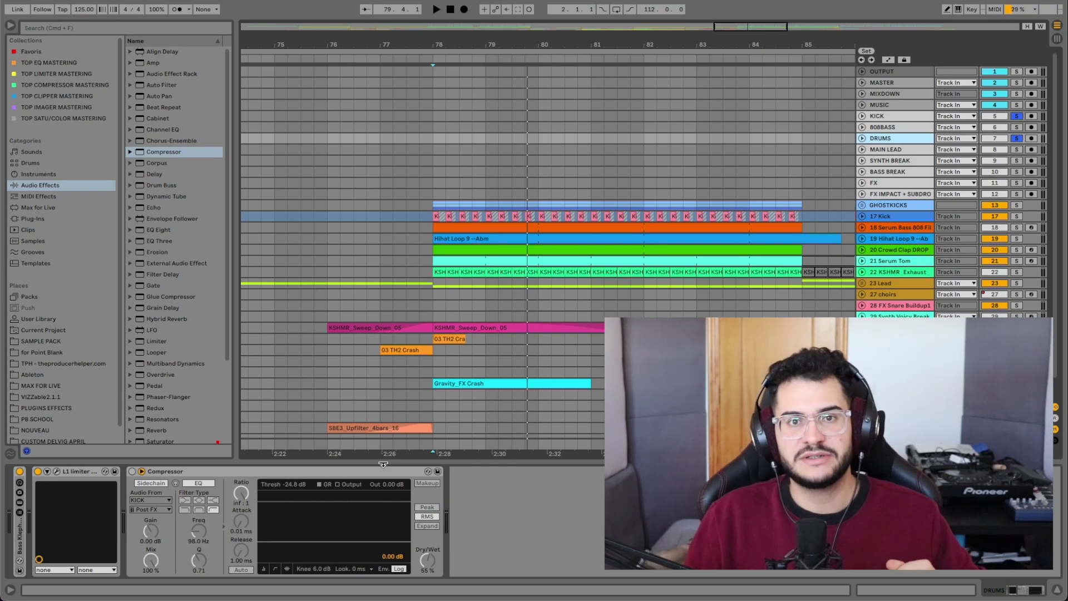
{"action": "left_click", "coordinate": [434, 141]}
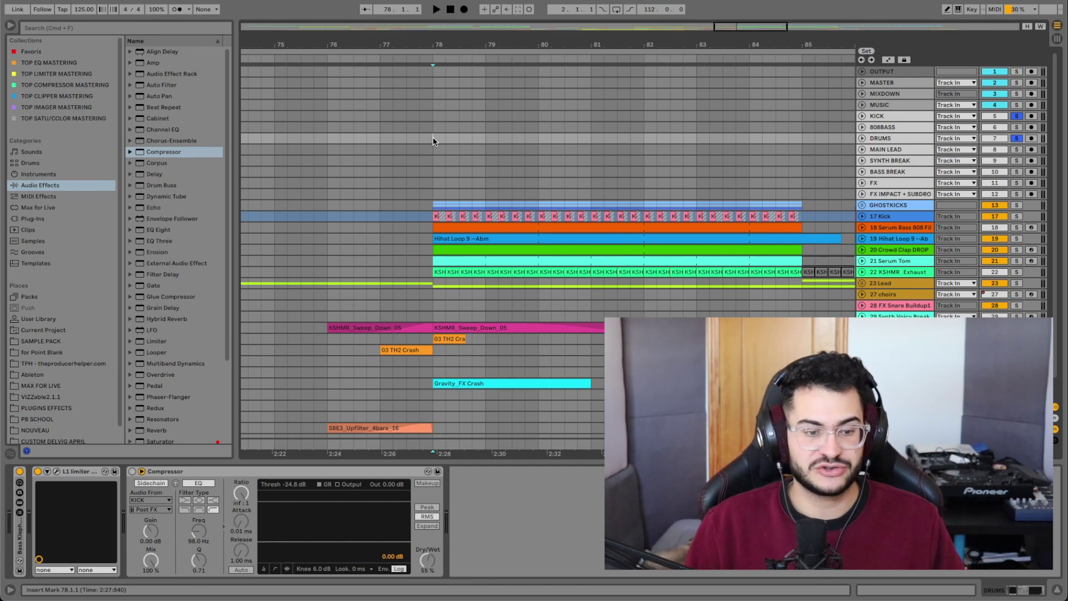
{"action": "key", "text": "space"}
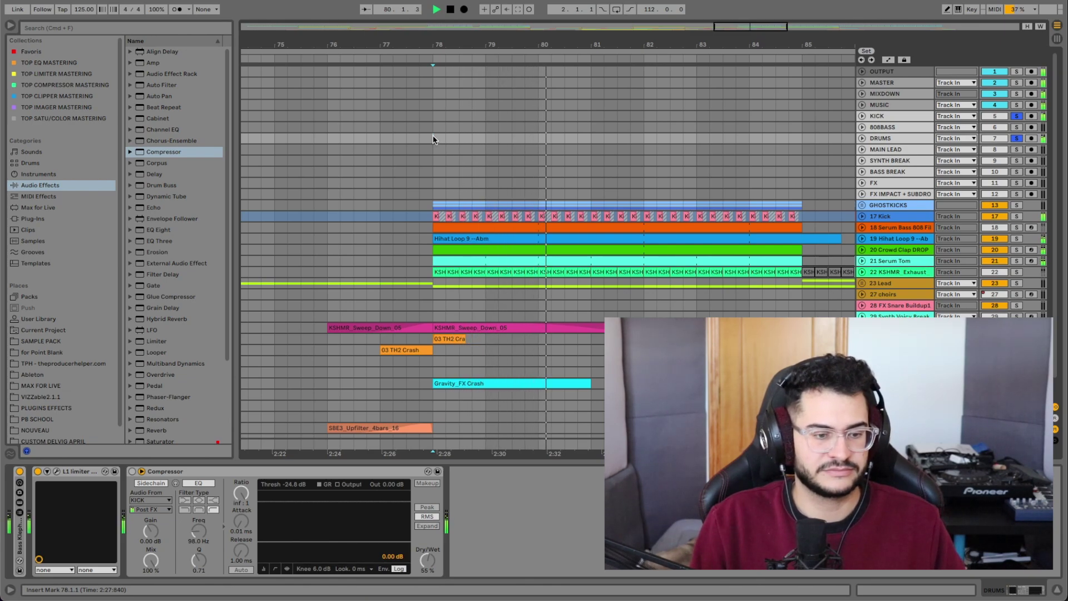
{"action": "key", "text": "space"}
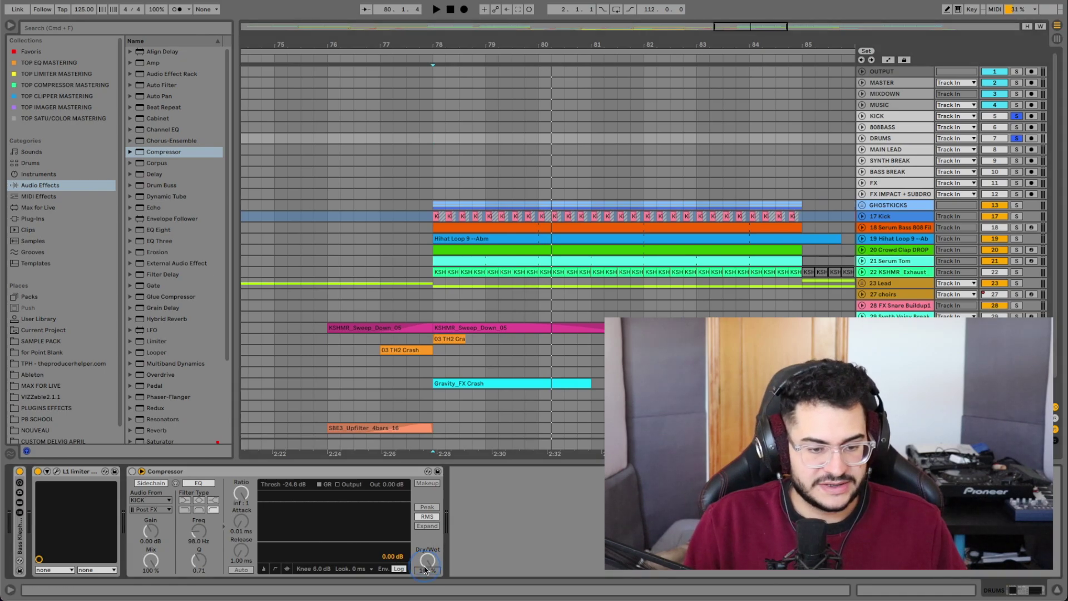
Turn on the DRUMS group's kick-sidechained Compressor and bring its threshold to -18.1 dB while auditioning it
{"action": "left_click", "coordinate": [151, 483]}
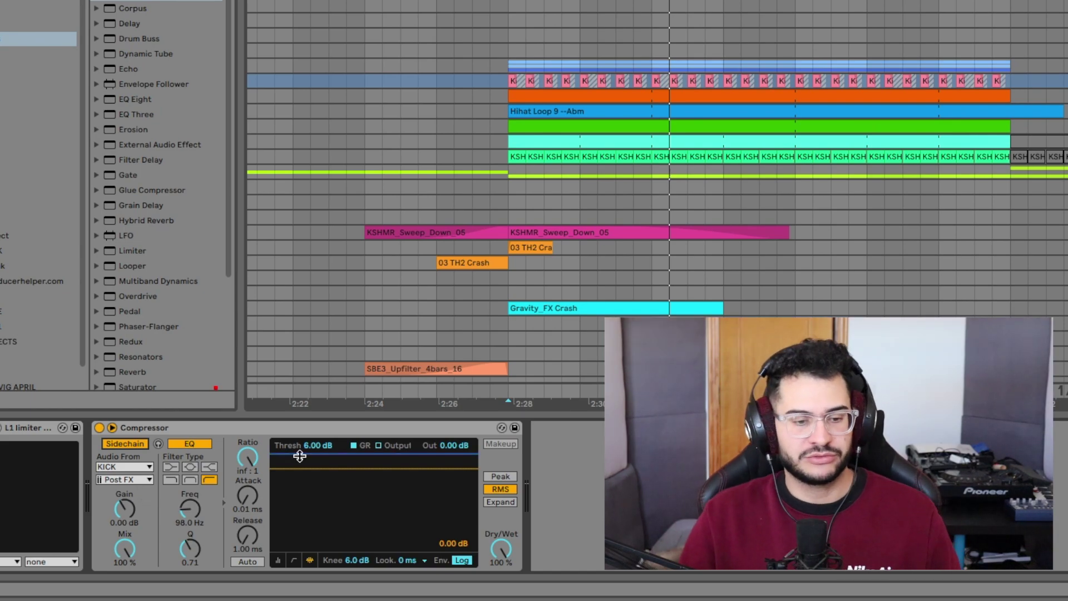
{"action": "left_click_drag", "start_coordinate": [300, 456], "coordinate": [301, 504]}
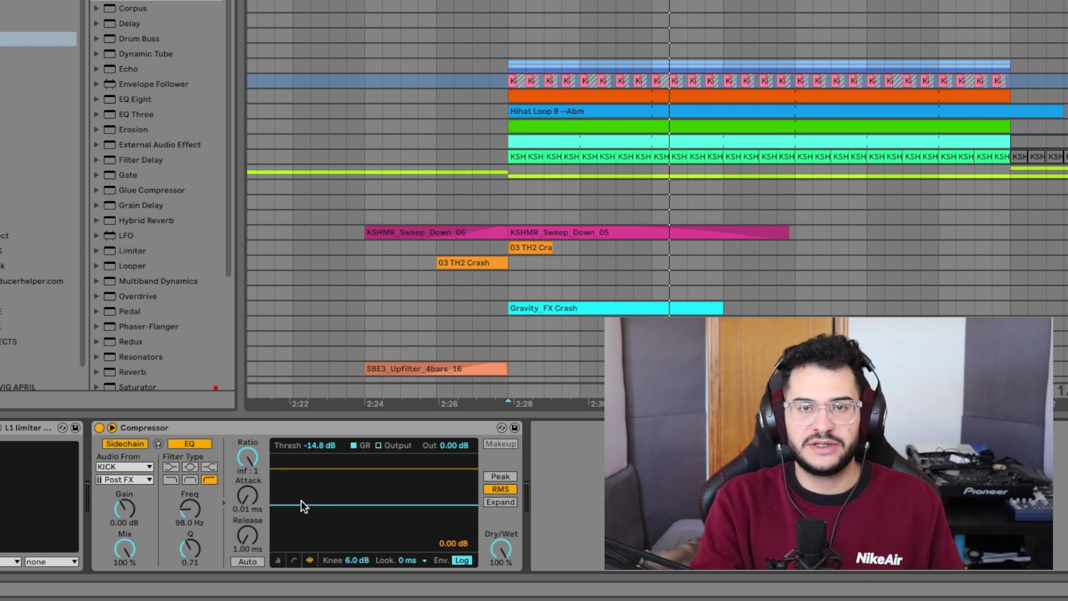
{"action": "key", "text": "space"}
{"action": "left_click_drag", "start_coordinate": [301, 500], "coordinate": [302, 531]}
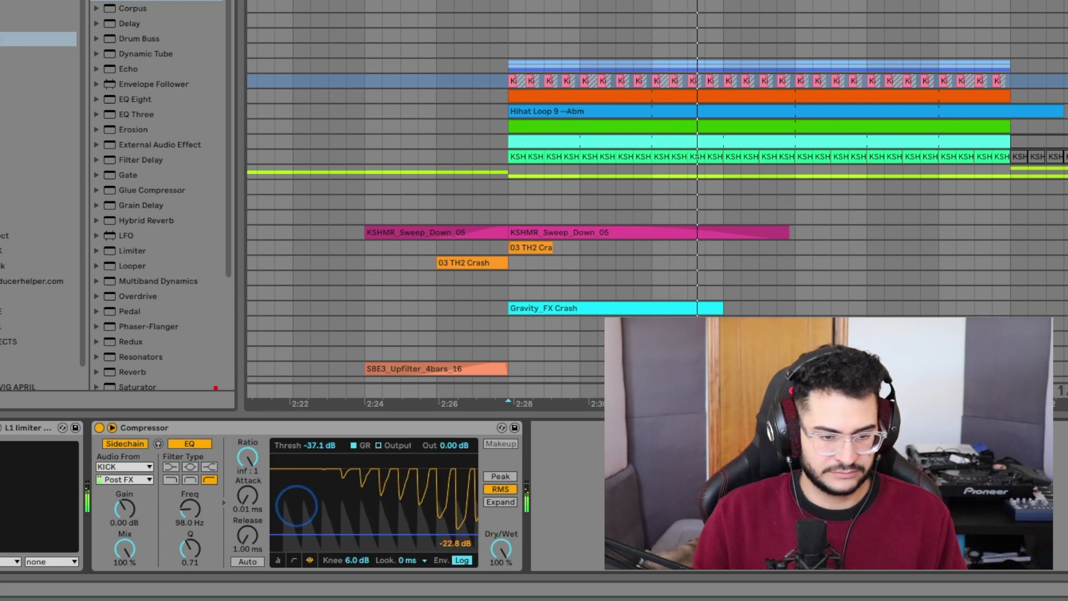
{"action": "mouse_move", "coordinate": [296, 505]}
{"action": "left_mouse_down"}
{"action": "mouse_move", "coordinate": [297, 491]}
{"action": "mouse_move", "coordinate": [295, 512]}
{"action": "left_mouse_up"}
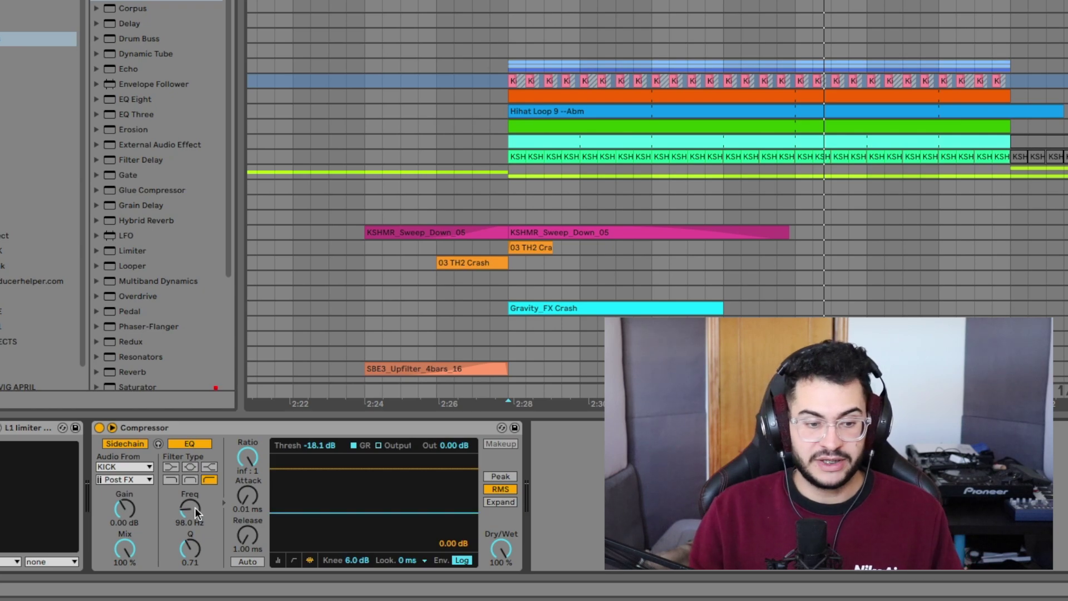
Raise the DRUMS compressor's sidechain filter frequency to 138 Hz and set its threshold to -24.8 dB during playback
{"action": "left_click_drag", "start_coordinate": [189, 493], "coordinate": [178, 467]}
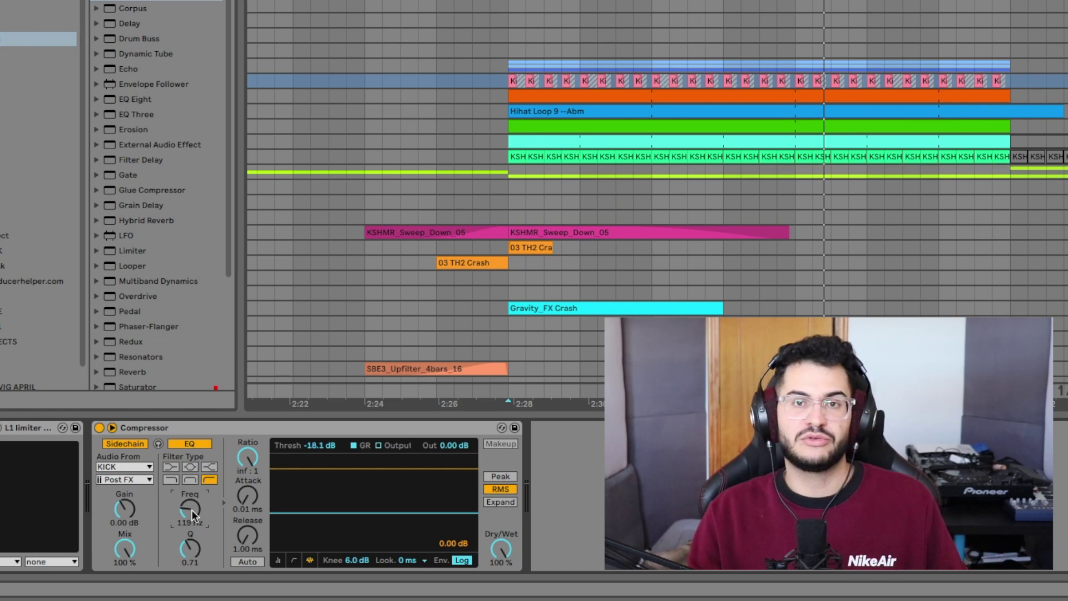
{"action": "key", "text": "space"}
{"action": "left_click_drag", "start_coordinate": [191, 510], "coordinate": [192, 502]}
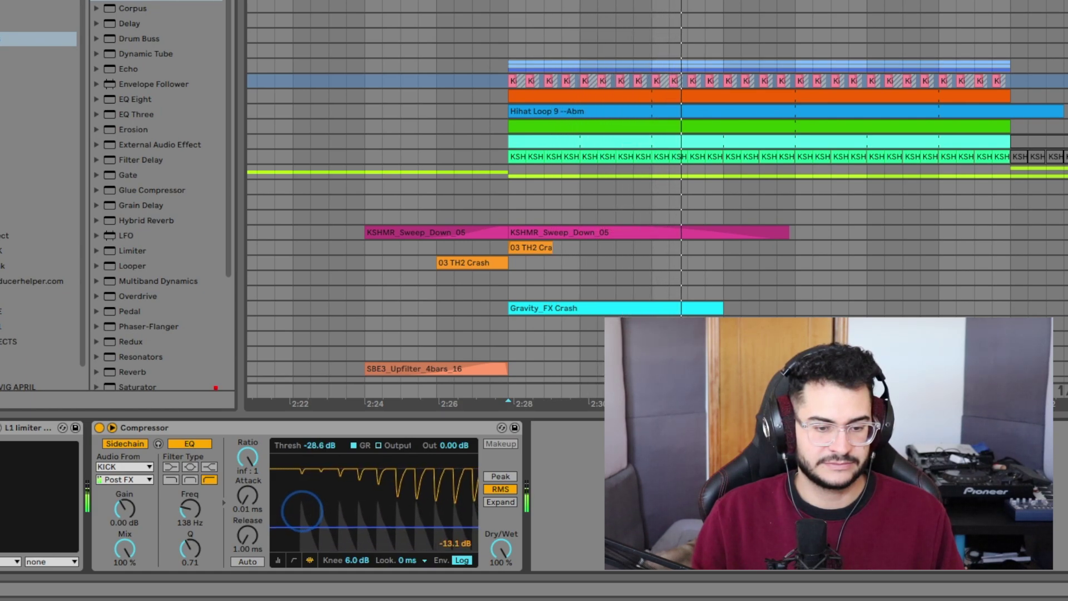
{"action": "key", "text": "space"}
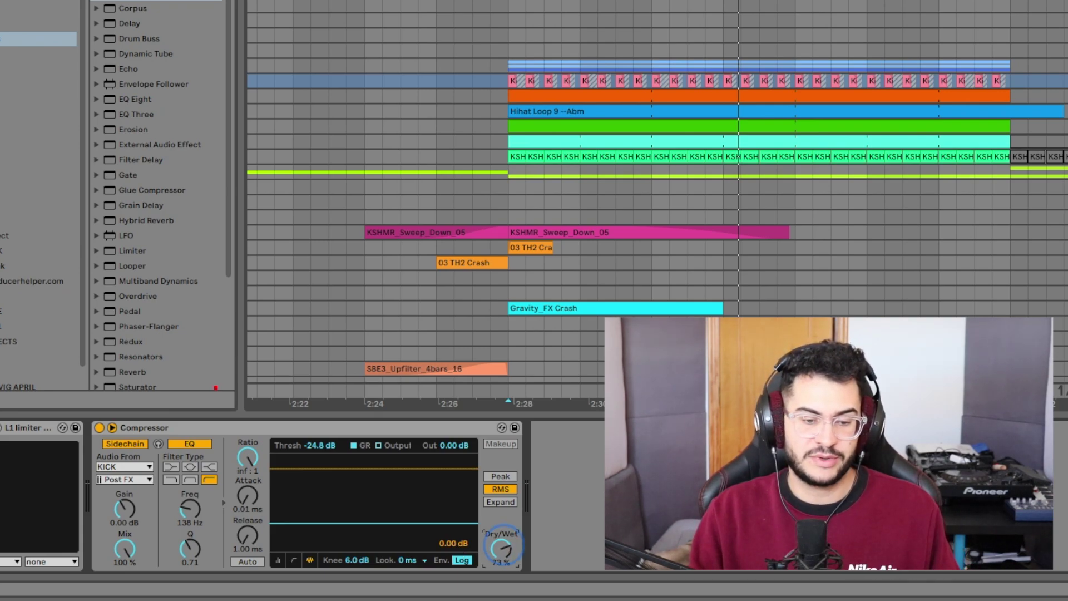
Audition the DRUMS compressor's wet balance, settling on 57% Dry/Wet with the threshold at -27.0 dB
{"action": "left_click", "coordinate": [505, 550]}
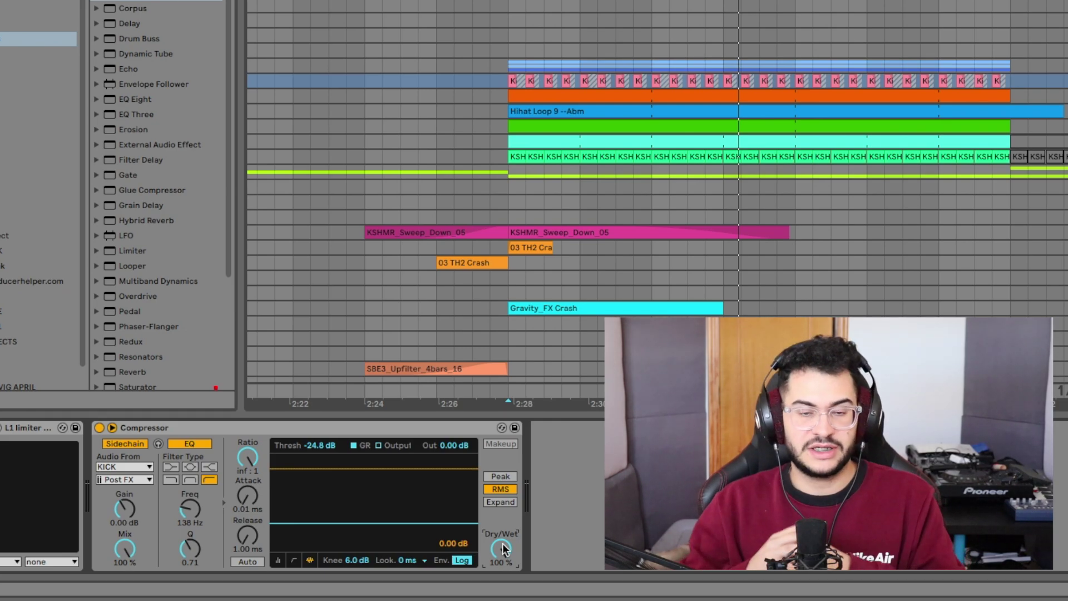
{"action": "left_click_drag", "start_coordinate": [502, 549], "coordinate": [503, 566]}
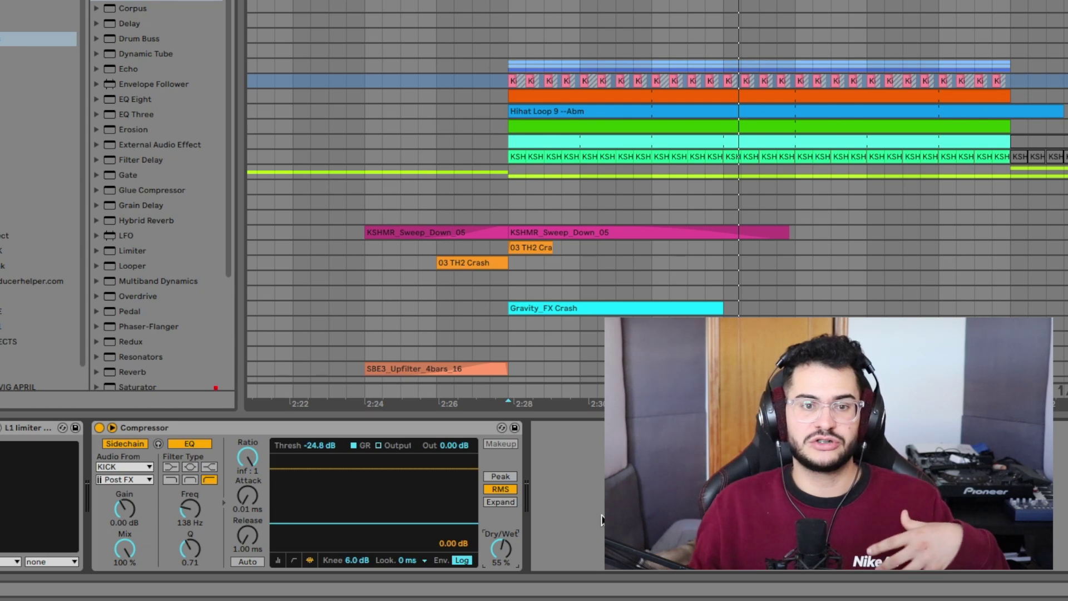
{"action": "left_click_drag", "start_coordinate": [502, 549], "coordinate": [502, 526]}
{"action": "key", "text": "space"}
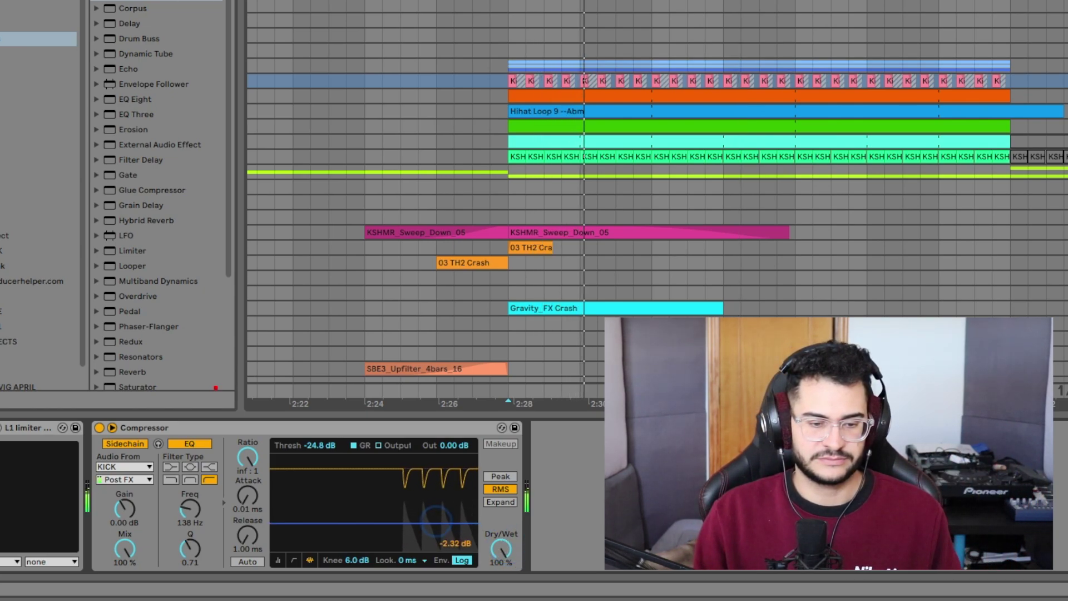
{"action": "left_click_drag", "start_coordinate": [436, 518], "coordinate": [435, 525]}
{"action": "left_click_drag", "start_coordinate": [500, 545], "coordinate": [501, 560]}
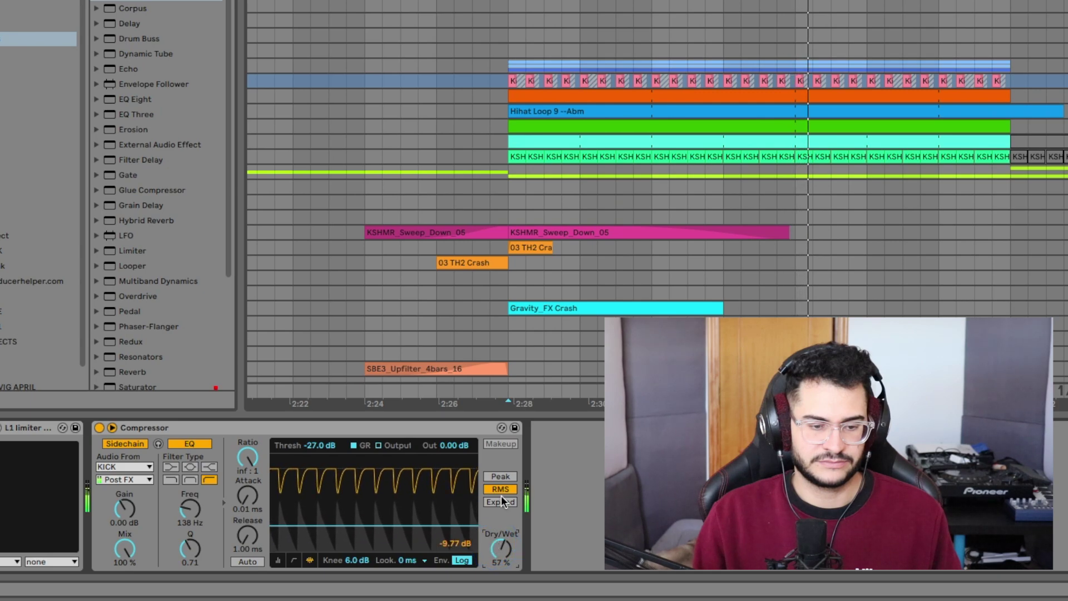
{"action": "key", "text": "space"}
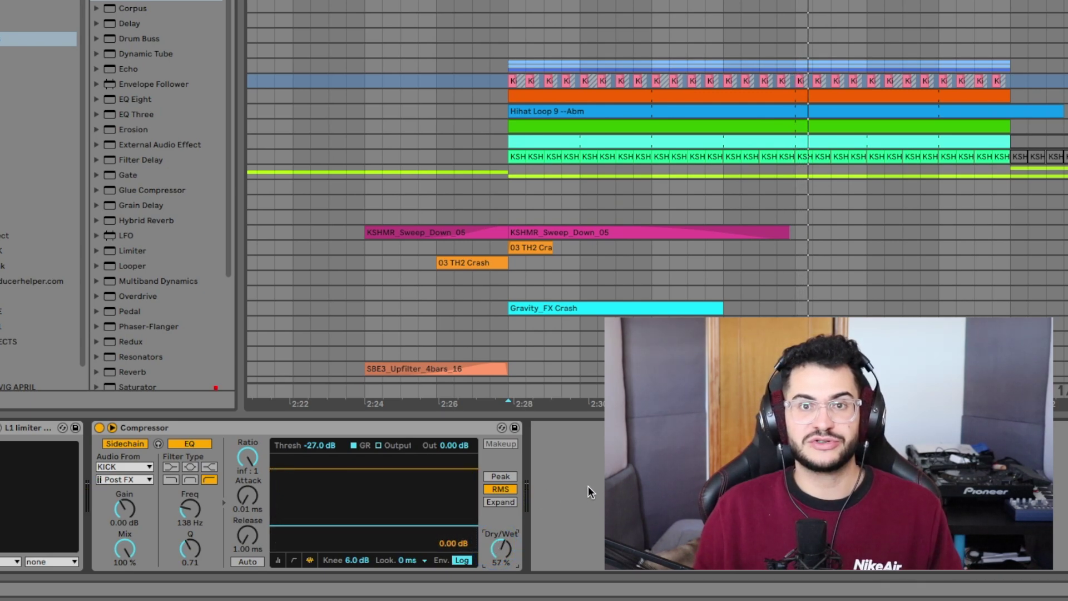
Compare the drums with the compressor bypassed and active, and slightly raise its threshold and lower its Dry/Wet
{"action": "key", "text": "space"}
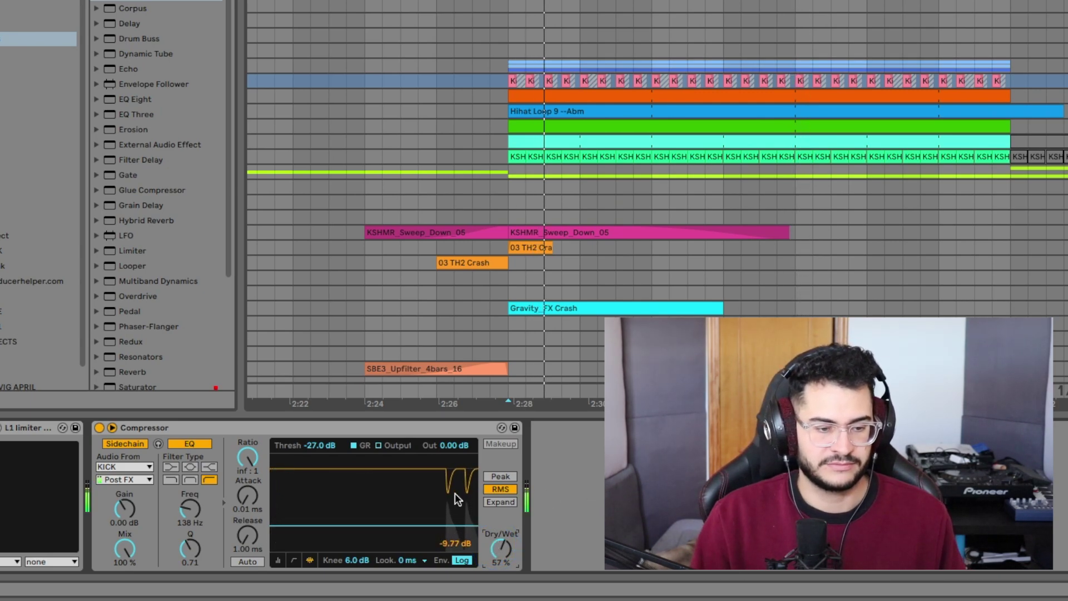
{"action": "left_click", "coordinate": [99, 427]}
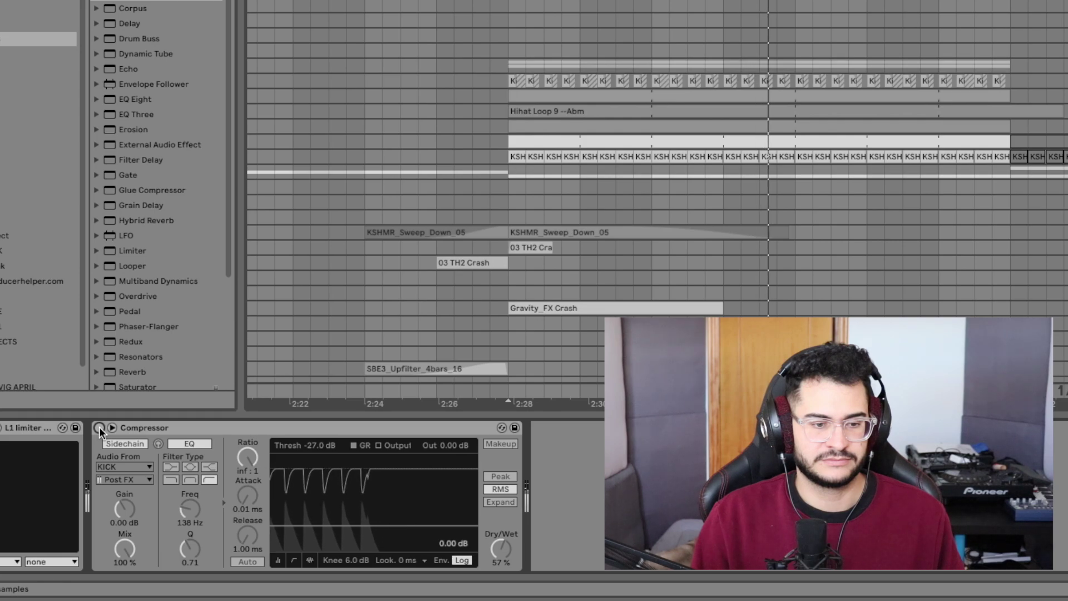
{"action": "left_click", "coordinate": [99, 427]}
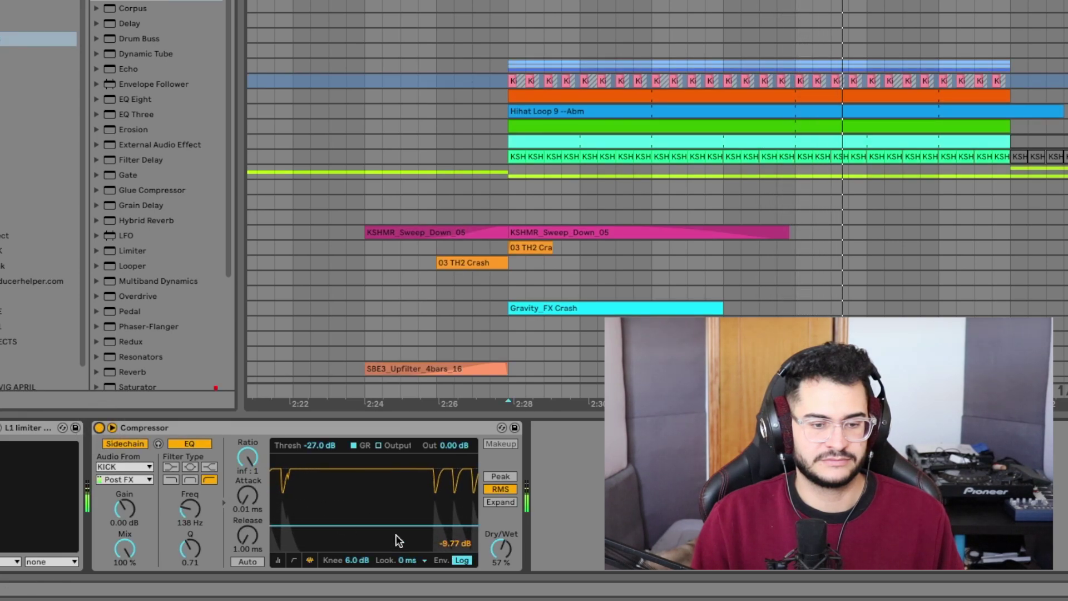
{"action": "left_click_drag", "start_coordinate": [458, 525], "coordinate": [458, 517]}
{"action": "left_click_drag", "start_coordinate": [501, 547], "coordinate": [501, 551]}
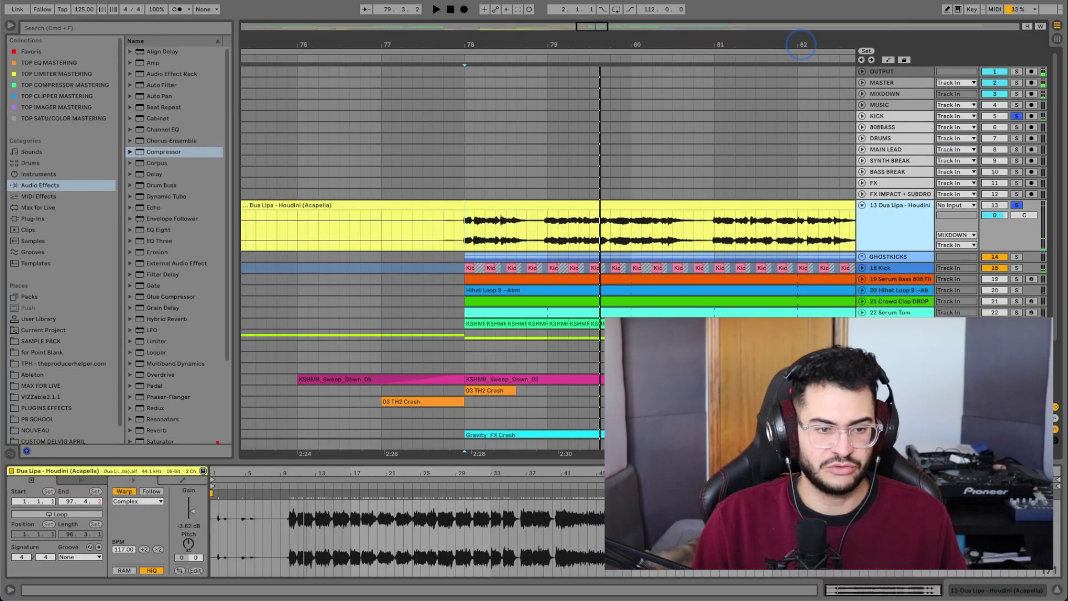
Copy the DRUMS group's Compressor onto the Dua Lipa - Houdini (Acapella) track and reset its Dry/Wet to 100%
{"action": "left_click_drag", "start_coordinate": [549, 39], "coordinate": [548, 44]}
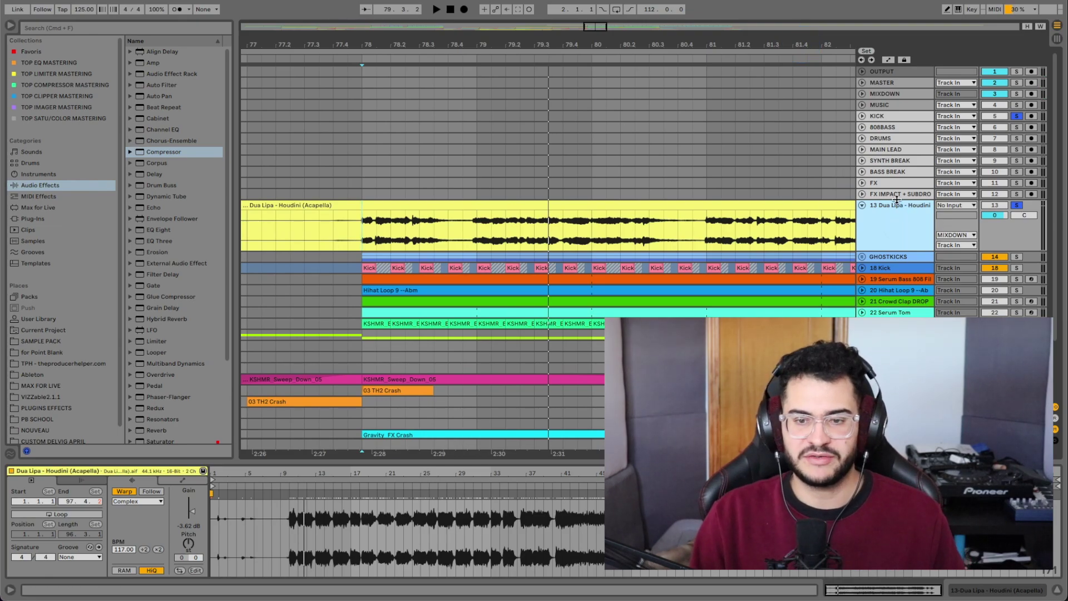
{"action": "left_click", "coordinate": [909, 140]}
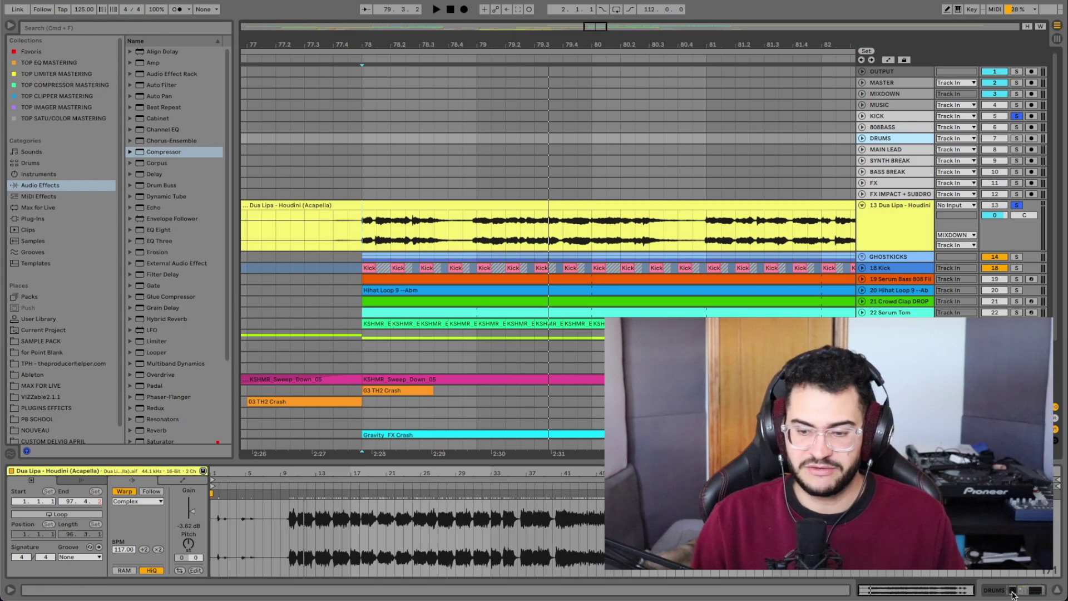
{"action": "left_click", "coordinate": [1013, 591]}
{"action": "left_click", "coordinate": [896, 209]}
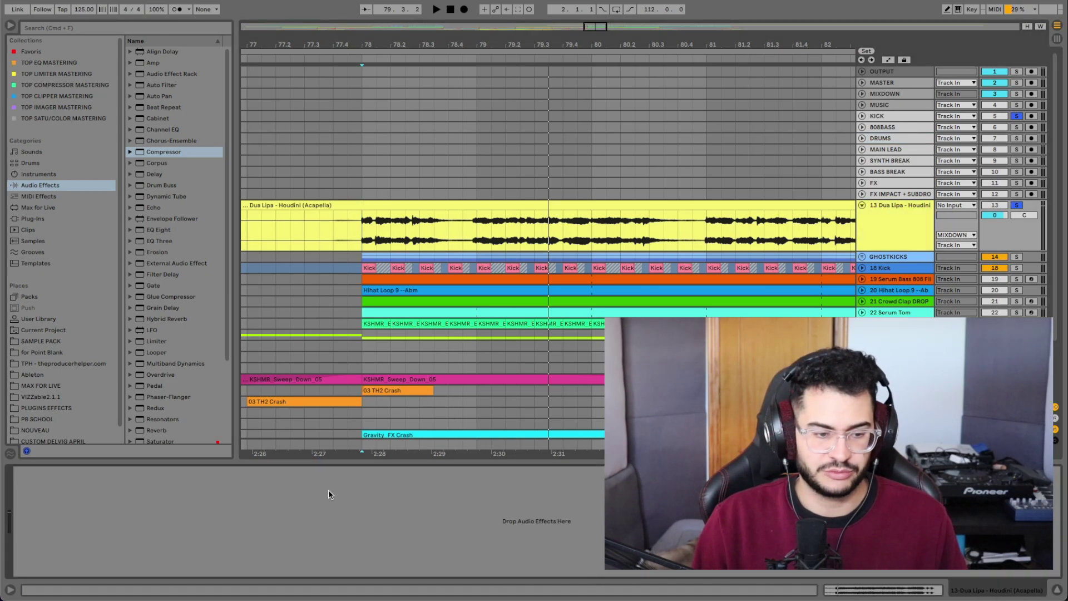
{"action": "left_click_drag", "start_coordinate": [330, 494], "coordinate": [135, 532]}
Set the acapella compressor's sidechain filter frequency to 98.0 Hz and lower its threshold to -36.0 dB during playback
{"action": "key", "text": "space"}
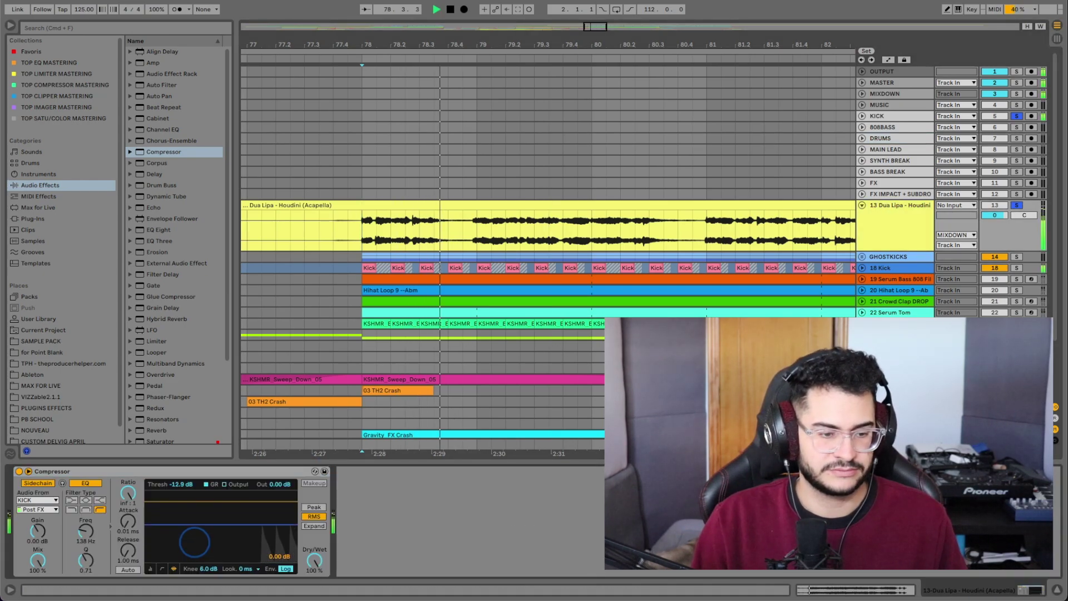
{"action": "left_click_drag", "start_coordinate": [194, 541], "coordinate": [195, 545]}
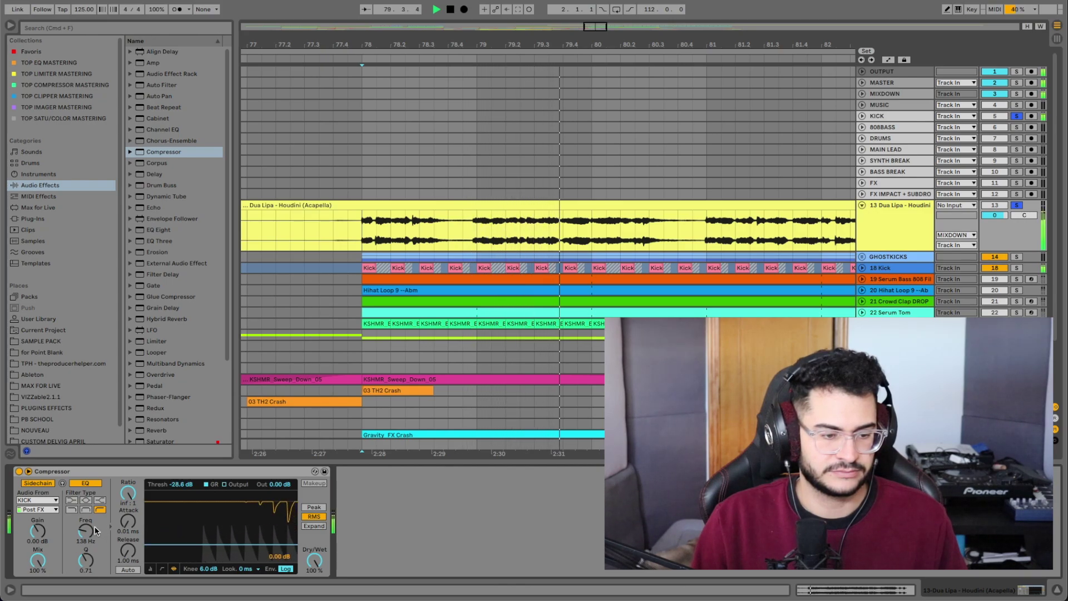
{"action": "left_click_drag", "start_coordinate": [86, 530], "coordinate": [87, 529]}
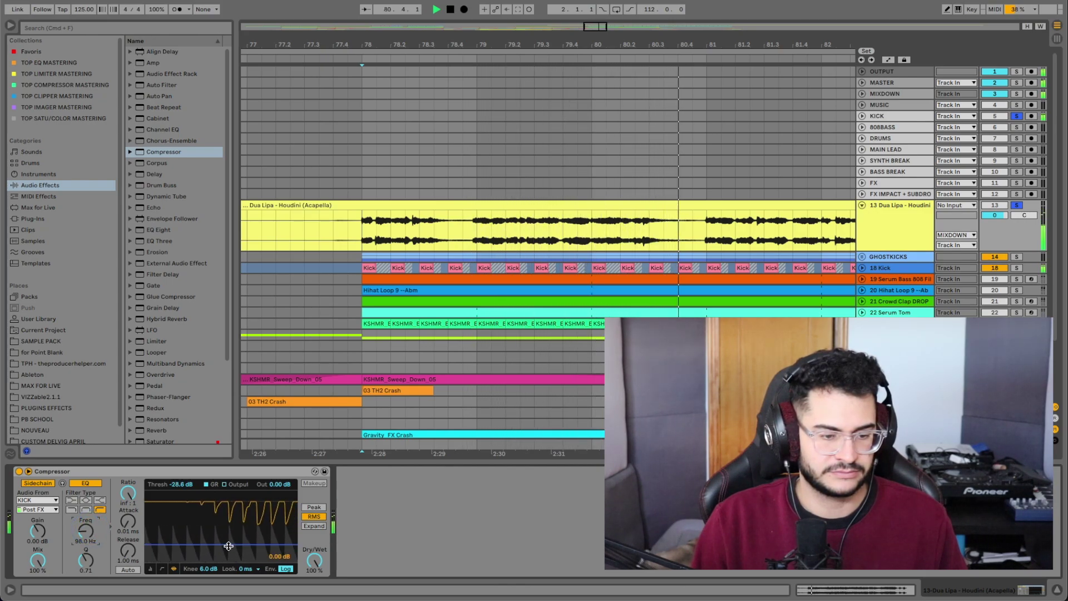
{"action": "left_click_drag", "start_coordinate": [228, 544], "coordinate": [228, 549]}
{"action": "key", "text": "space"}
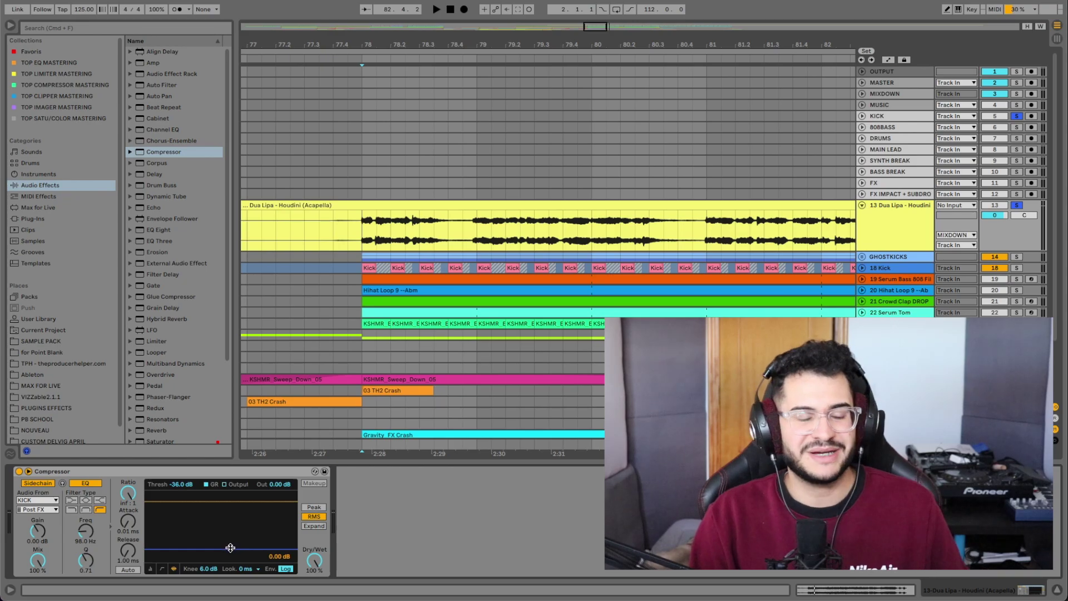
Refine the acapella compressor while listening, setting the threshold to -29.4 dB and Dry/Wet to 60%
{"action": "key", "text": "space"}
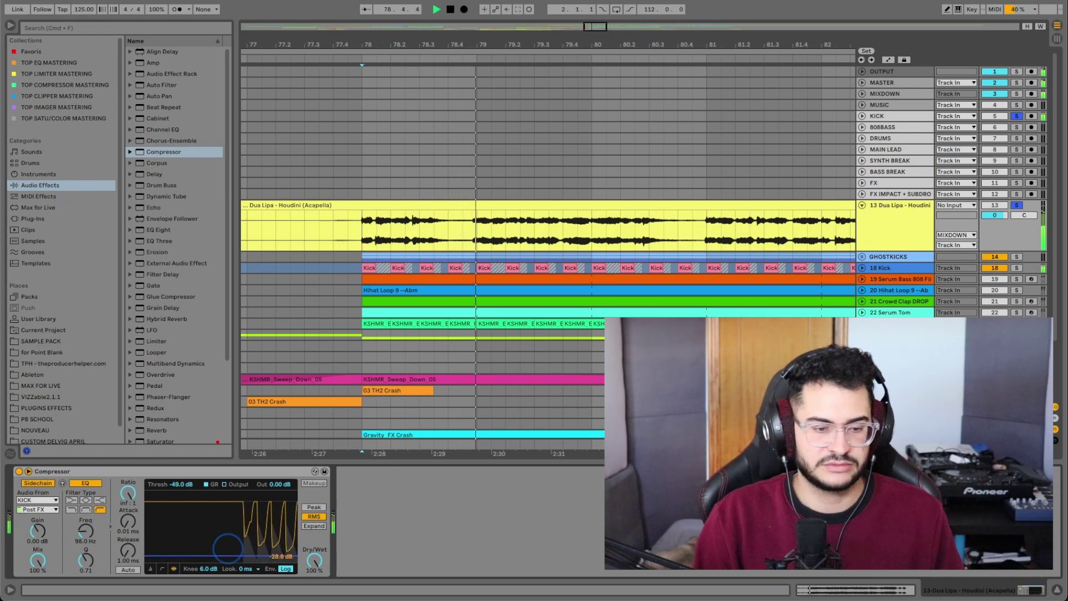
{"action": "left_click_drag", "start_coordinate": [228, 548], "coordinate": [226, 547]}
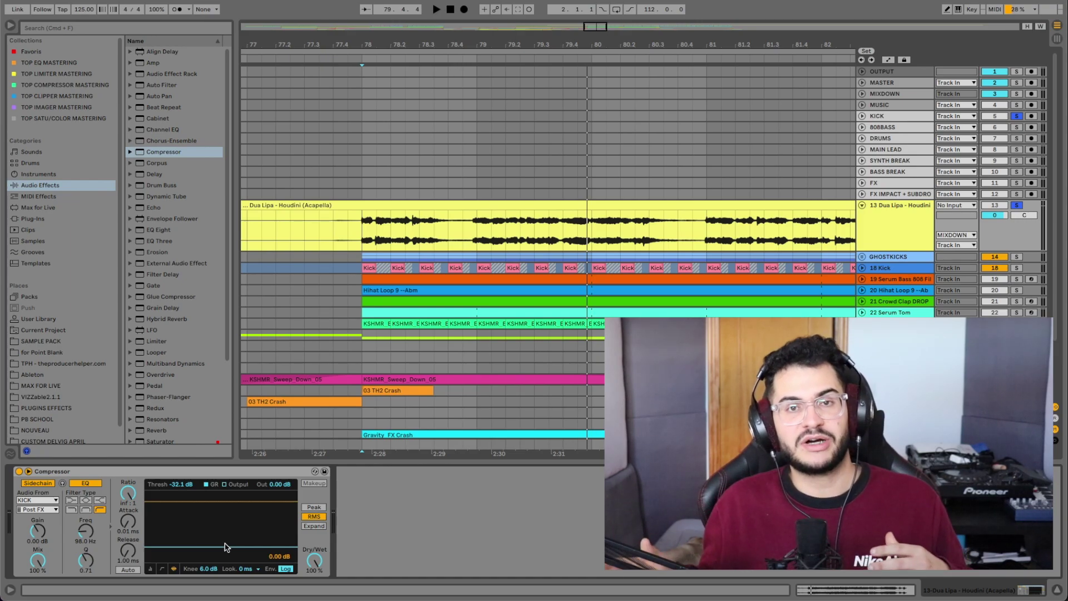
{"action": "key", "text": "space"}
{"action": "left_click_drag", "start_coordinate": [225, 546], "coordinate": [225, 551]}
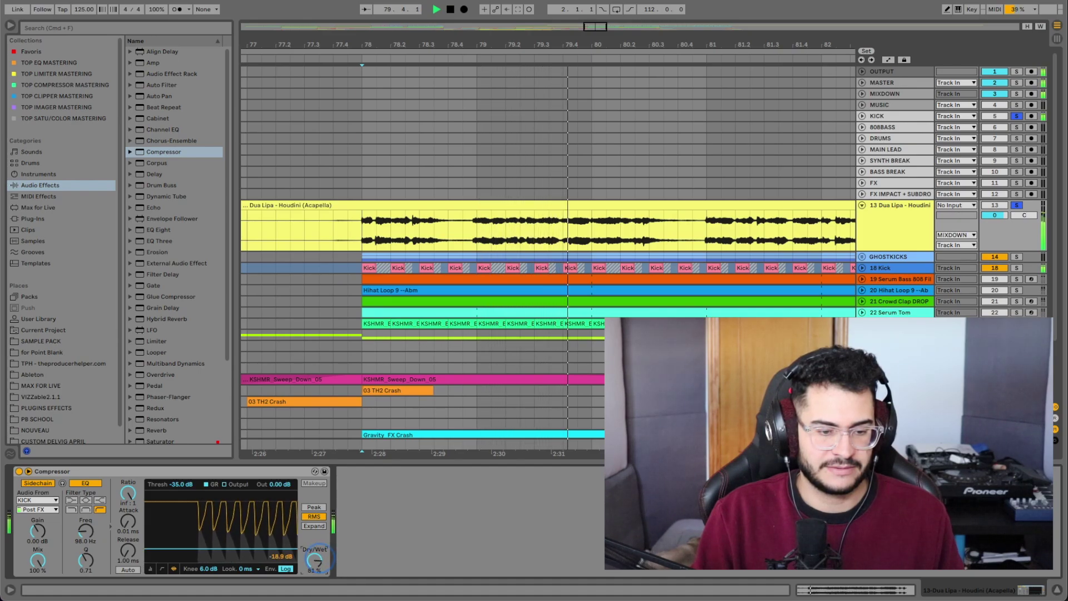
{"action": "left_click_drag", "start_coordinate": [315, 560], "coordinate": [314, 574]}
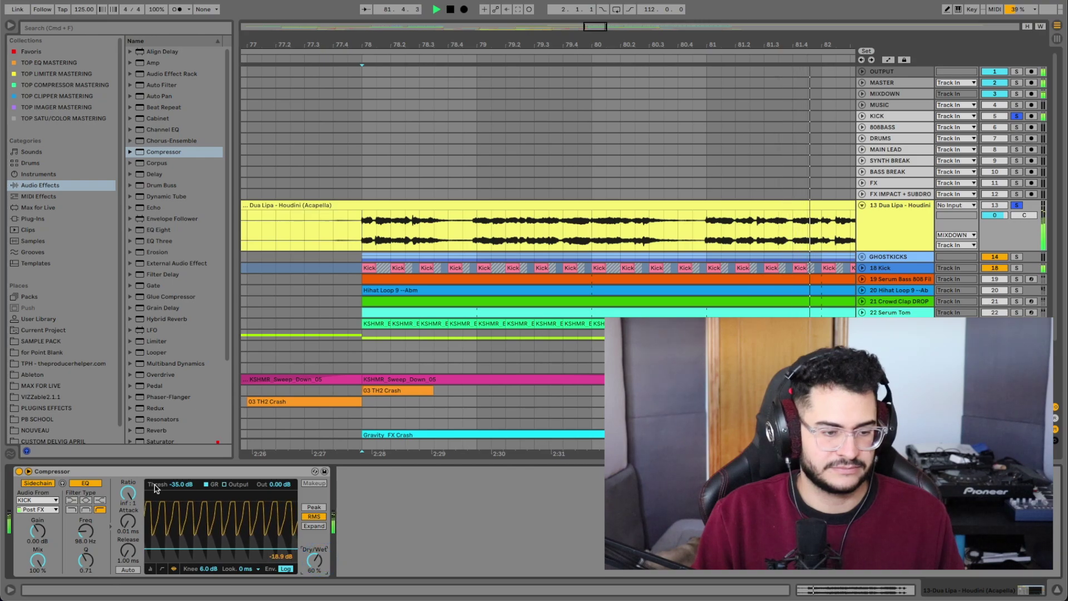
{"action": "left_click_drag", "start_coordinate": [153, 548], "coordinate": [153, 545]}
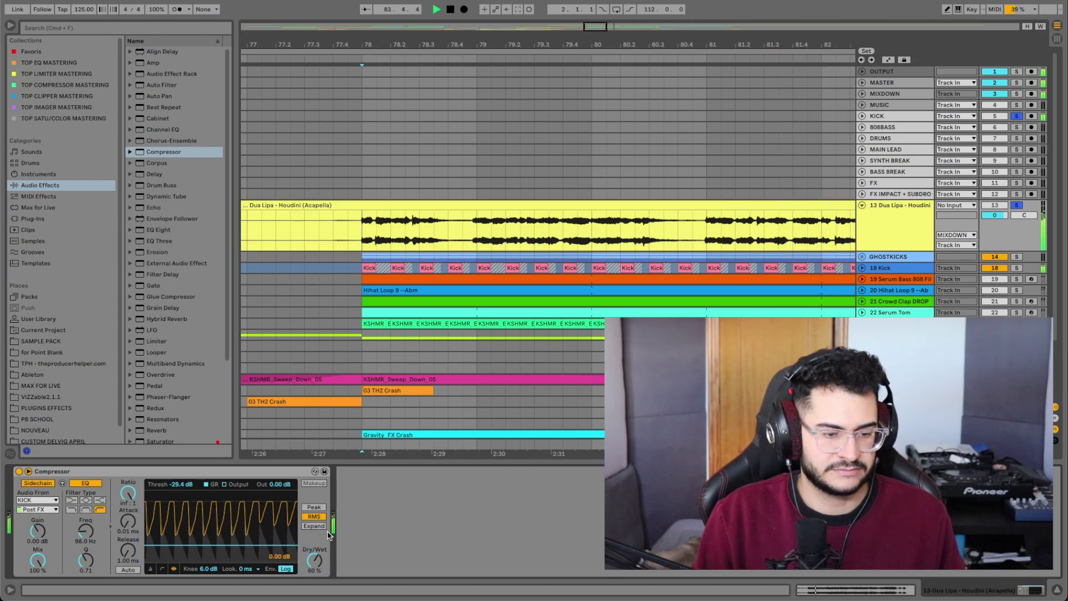
{"action": "key", "text": "space"}
Play the acapella with the kick, comparing its sound with the sidechain compressor bypassed and active
{"action": "key", "text": "space"}
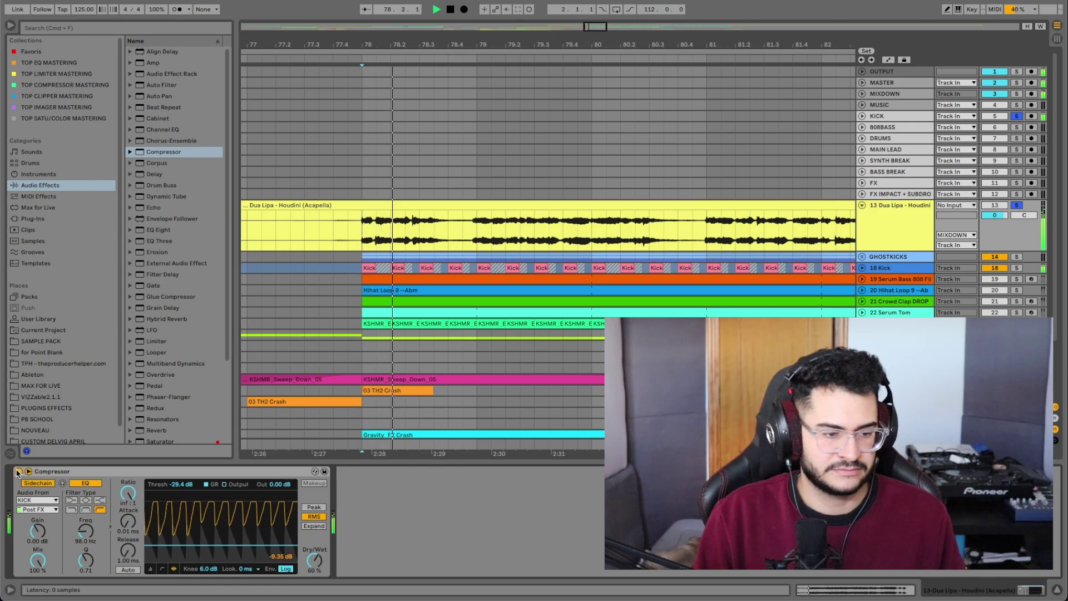
{"action": "left_click", "coordinate": [19, 472]}
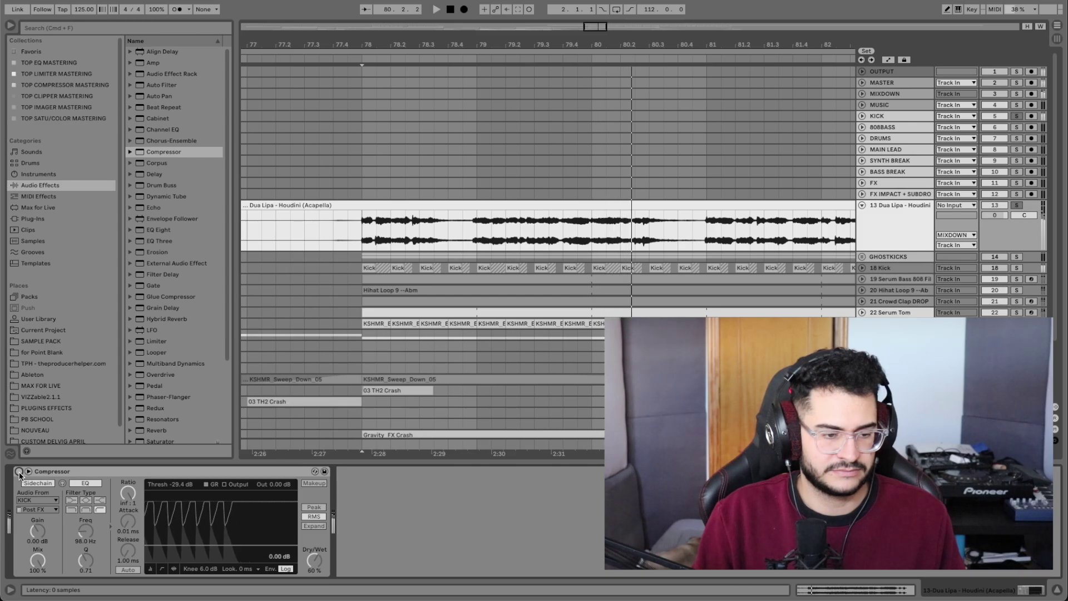
{"action": "left_click", "coordinate": [19, 471]}
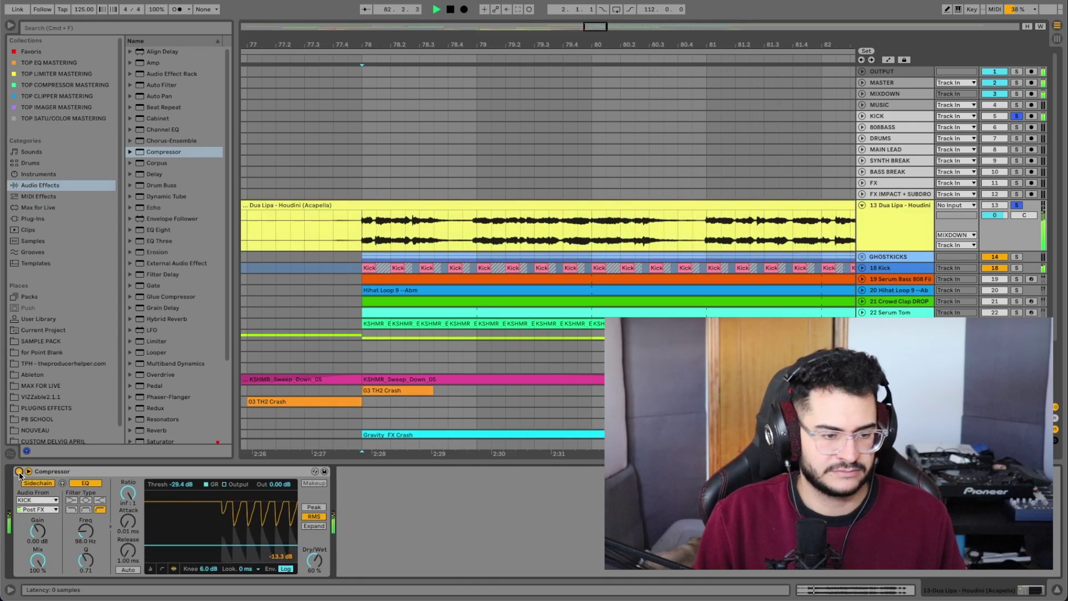
{"action": "key", "text": "space"}
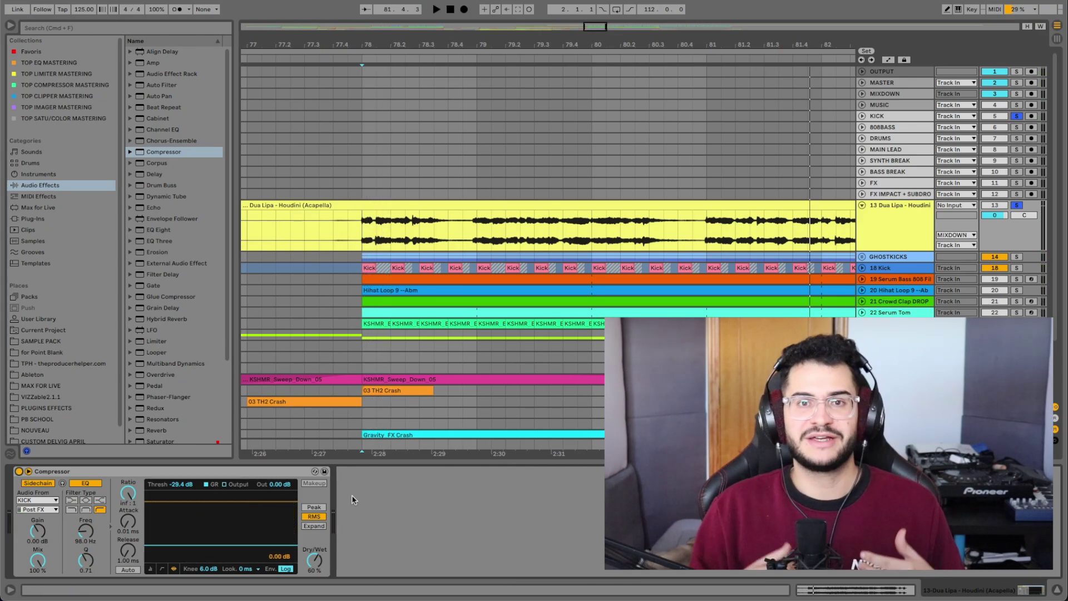